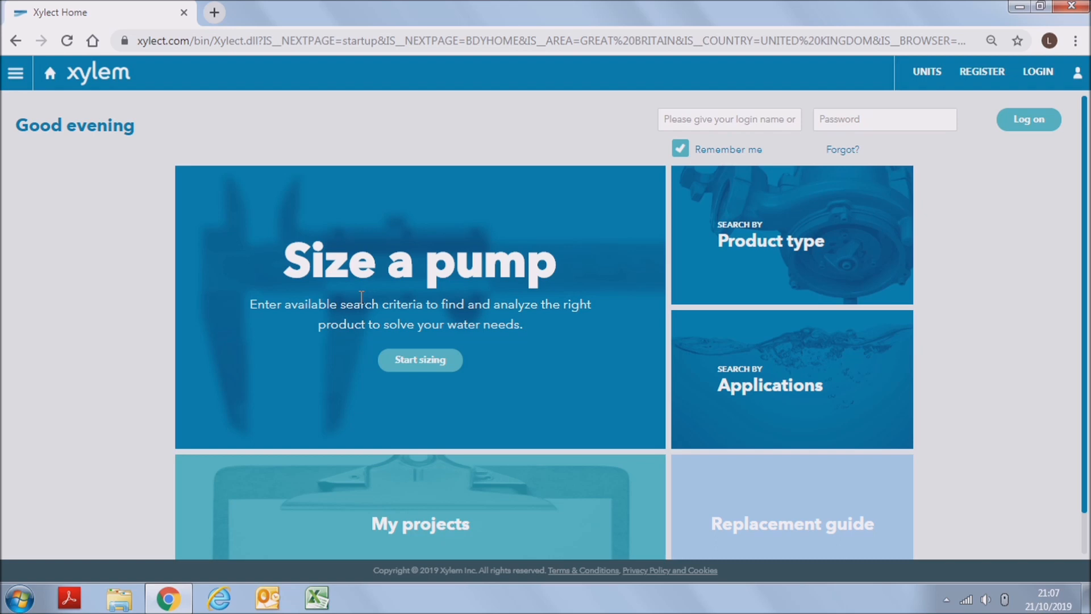
# - Start sizing a pump, open the head loss calculation, and set its layout to Drinking water plant
pyautogui.click(408, 361)
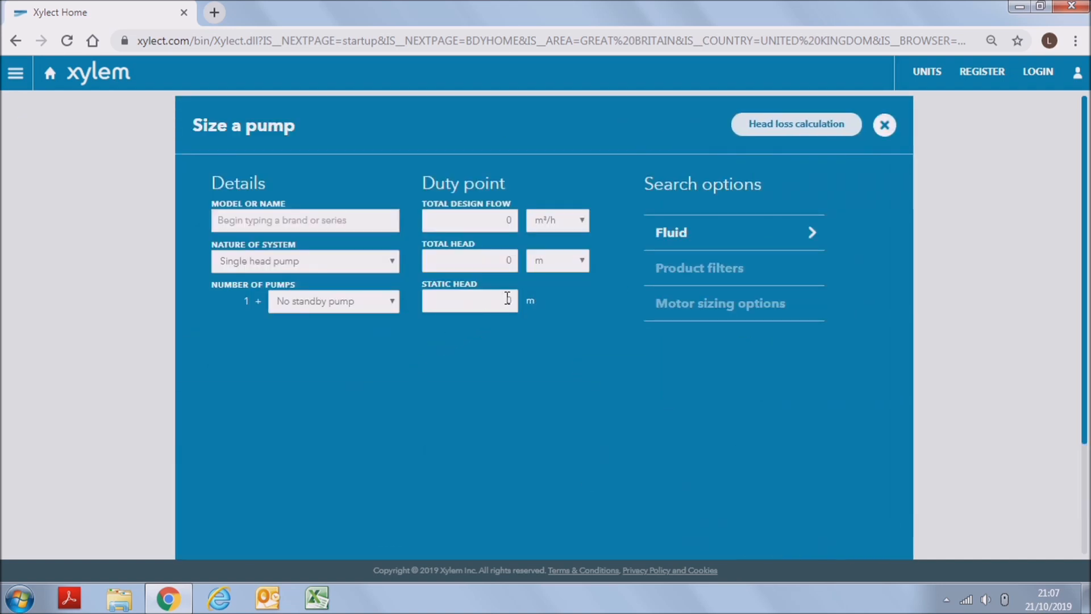
pyautogui.click(797, 126)
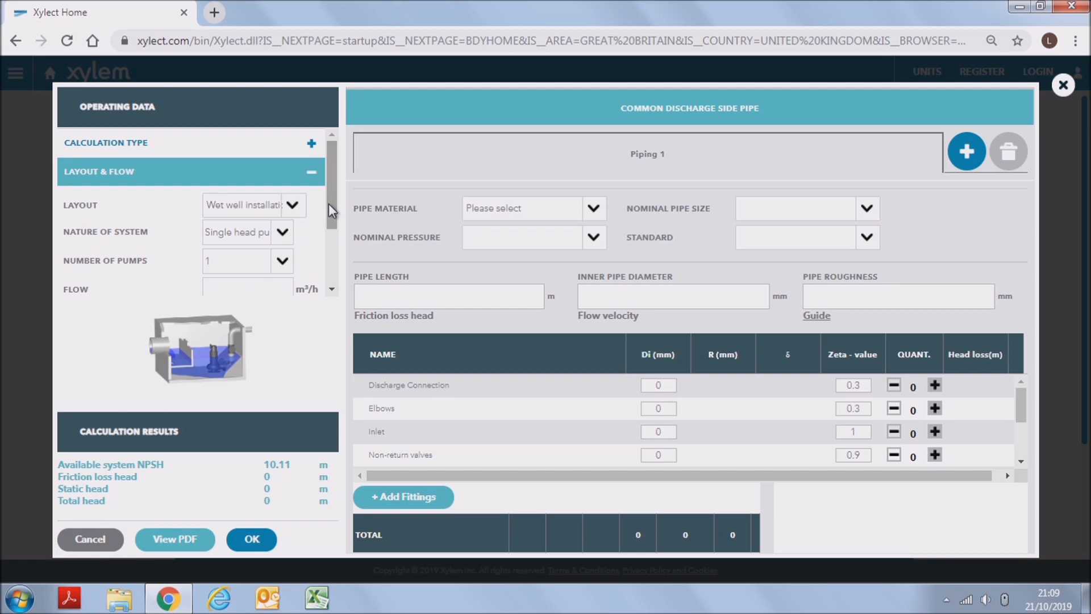
pyautogui.click(274, 207)
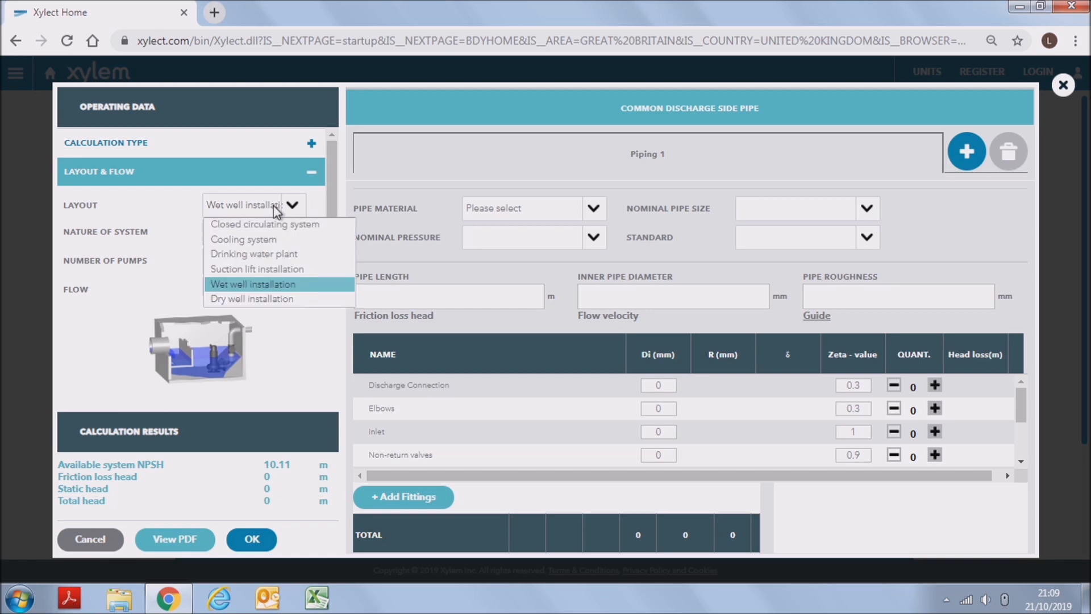
pyautogui.click(278, 253)
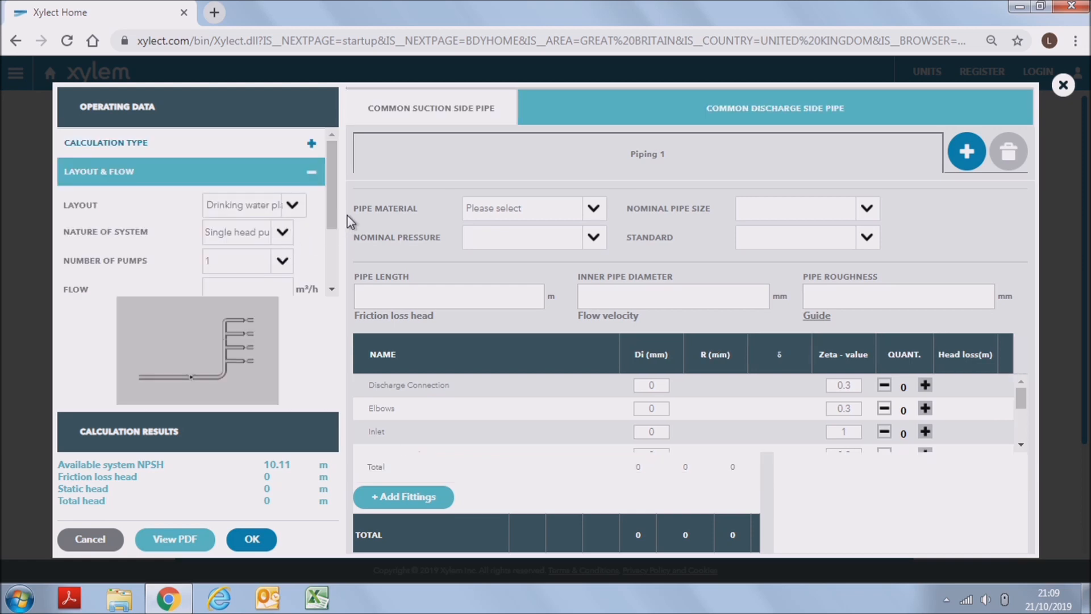
# - Set the flow to 15 m³/h and the static head to 20 m in the operating data
pyautogui.moveTo(334, 214); pyautogui.dragTo(334, 233)
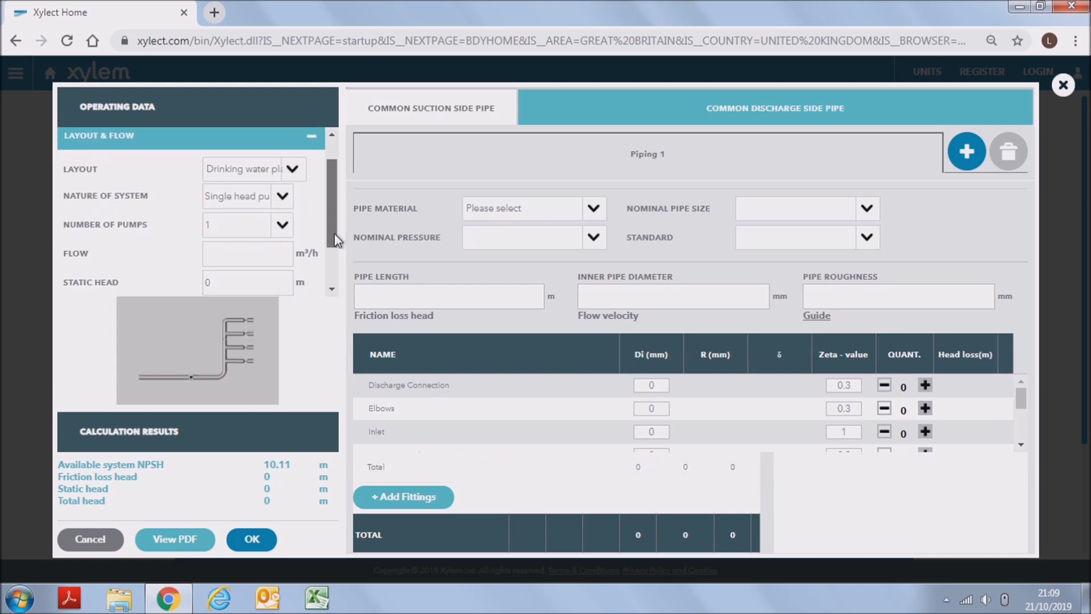
pyautogui.click(257, 244)
pyautogui.write('15')
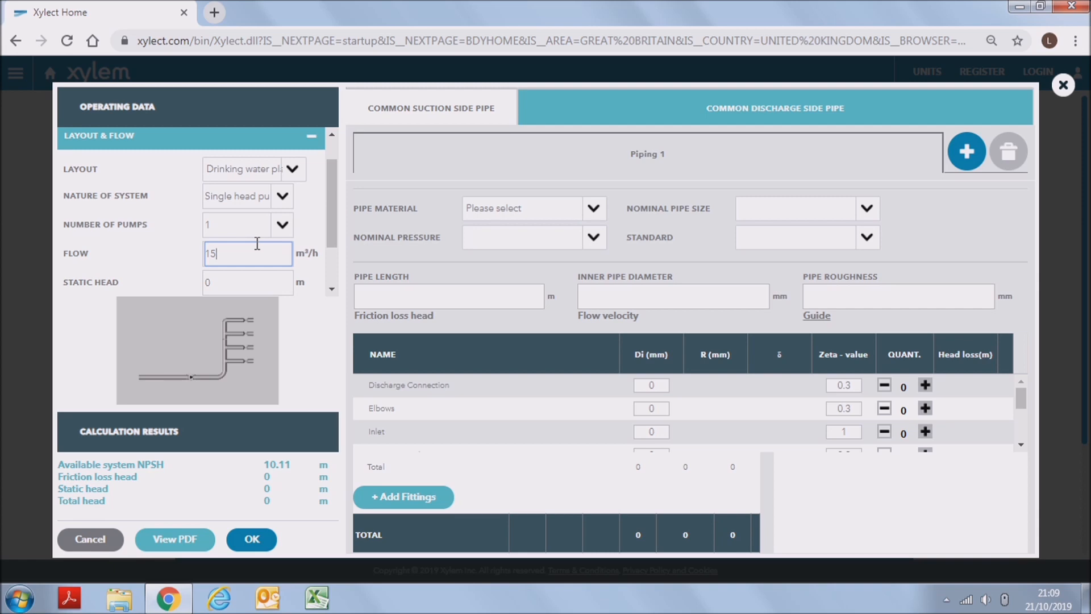
pyautogui.moveTo(333, 231); pyautogui.dragTo(332, 254)
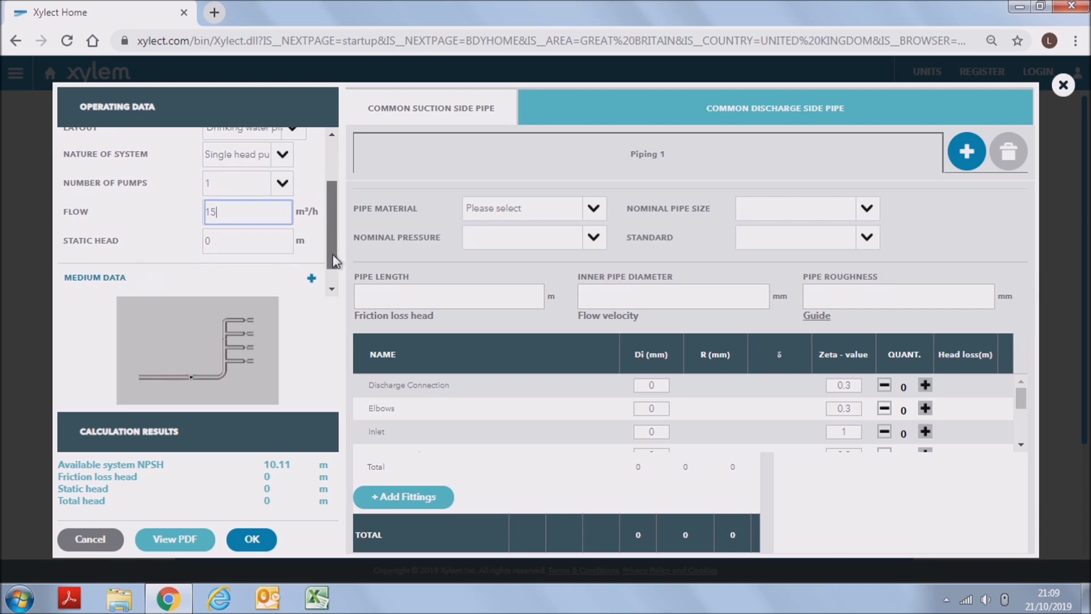
pyautogui.click(235, 243)
pyautogui.press('BackSpace')
pyautogui.write('20')
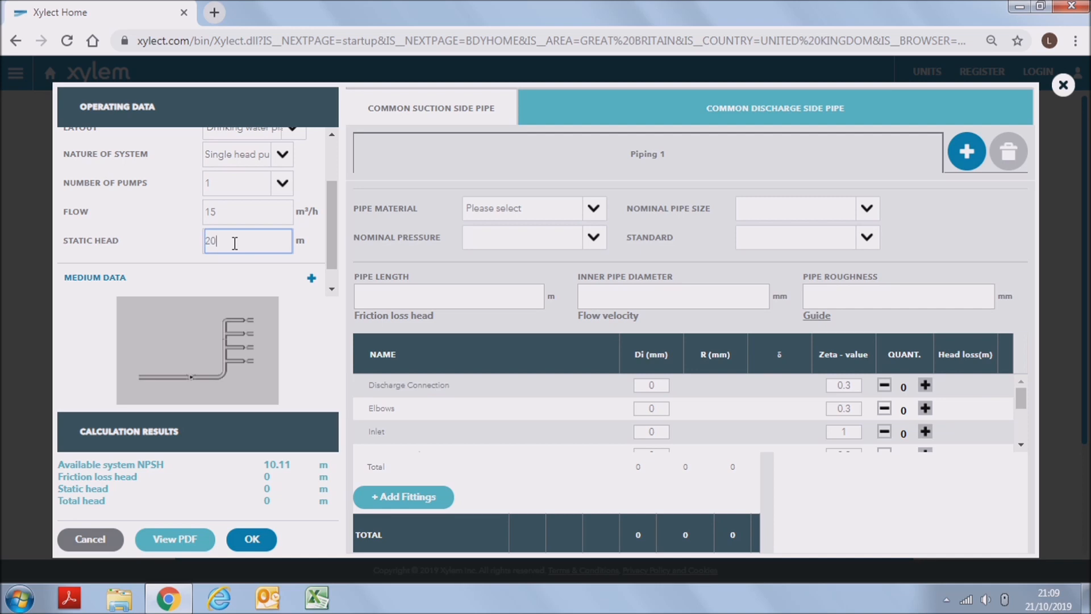
# - Review the calculation type, medium data and ambient conditions in the operating data
pyautogui.scroll(2, 237, 188)
pyautogui.click(237, 147)
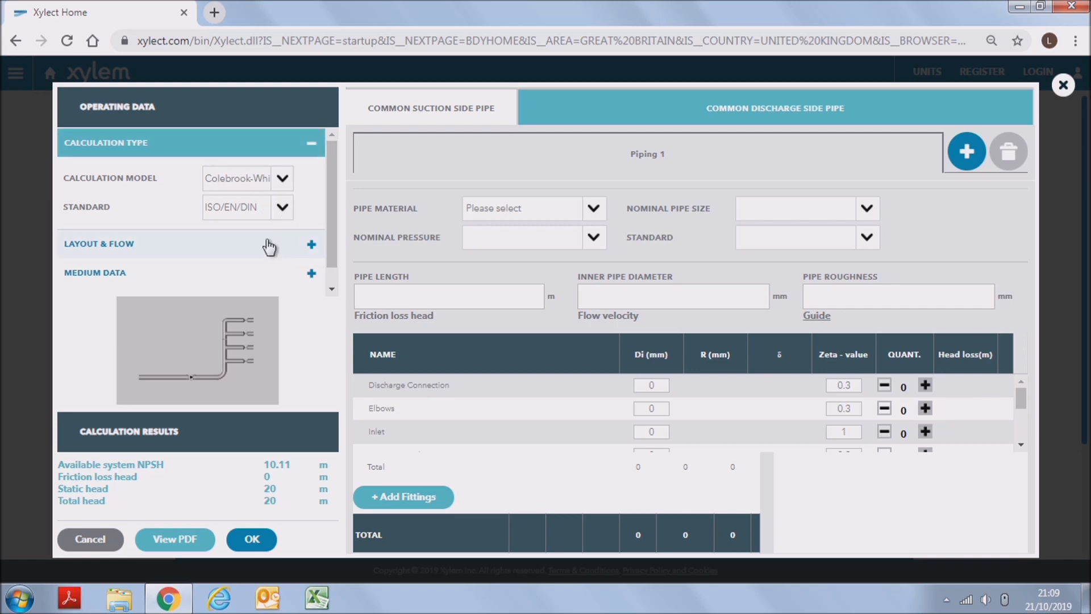
pyautogui.click(252, 272)
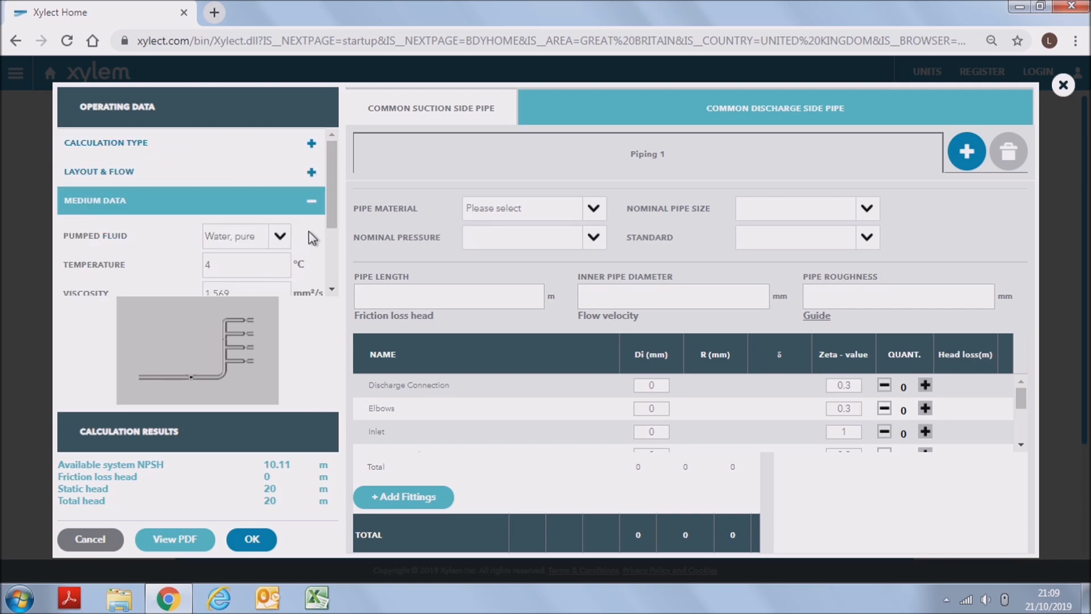
pyautogui.scroll(-1, 333, 238)
pyautogui.moveTo(331, 232); pyautogui.dragTo(337, 272)
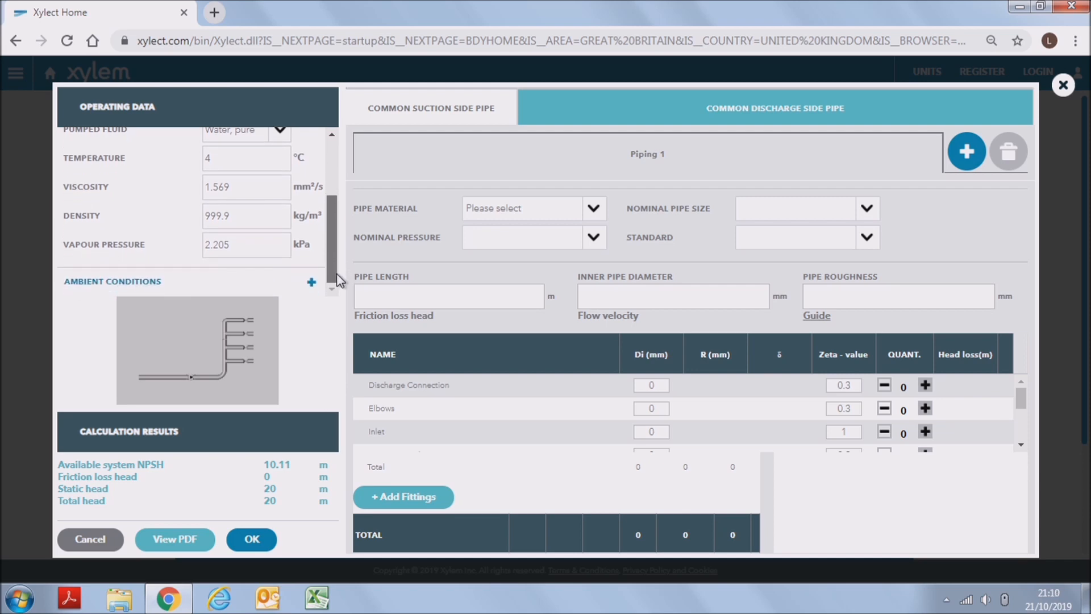
pyautogui.click(297, 275)
pyautogui.moveTo(332, 244); pyautogui.dragTo(335, 274)
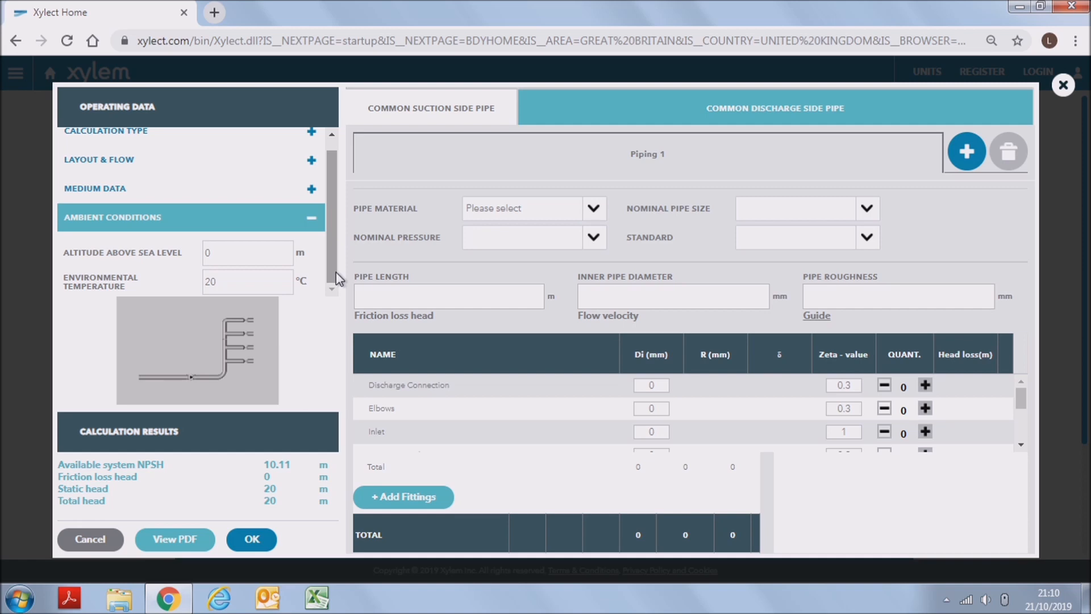
# - Define Piping 1 as stainless steel, nominal pressure PN 16, pipe size DN 50 (52x1,5 mm), with the New piping standard
pyautogui.click(522, 209)
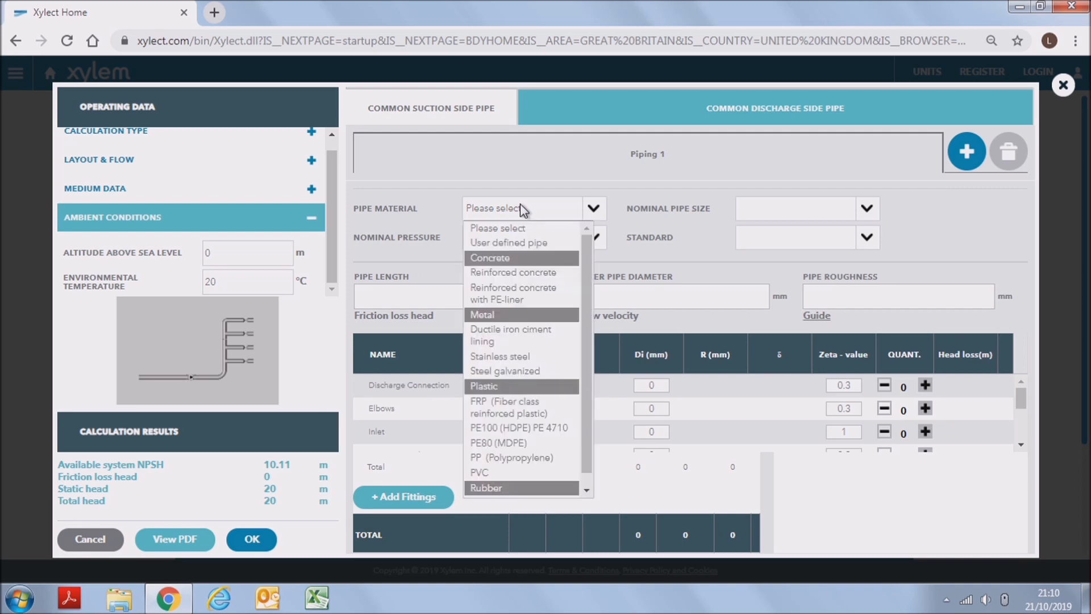
pyautogui.click(549, 356)
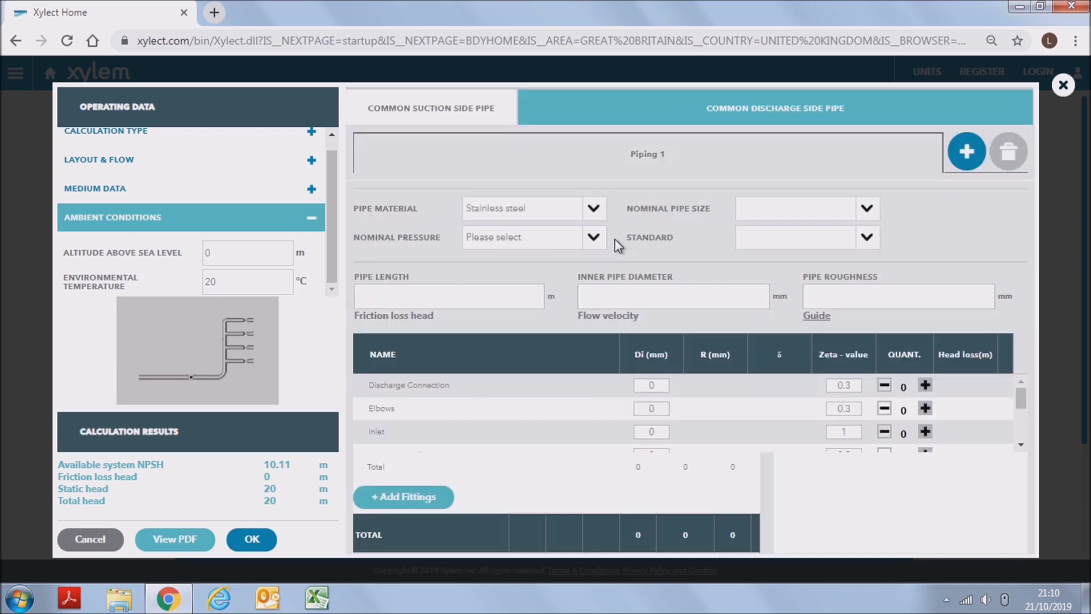
pyautogui.click(594, 237)
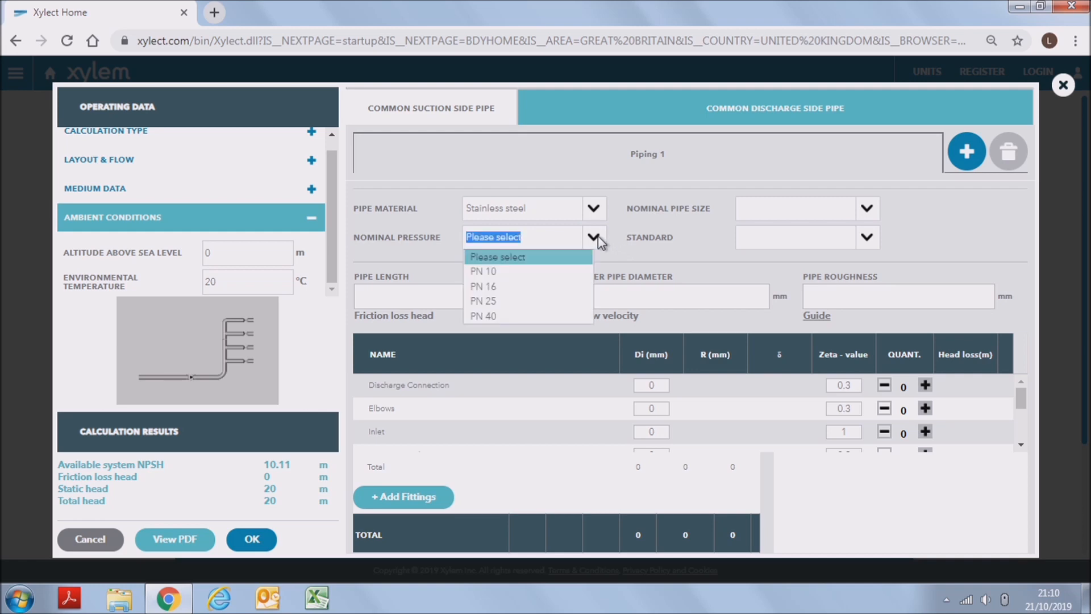
pyautogui.click(560, 286)
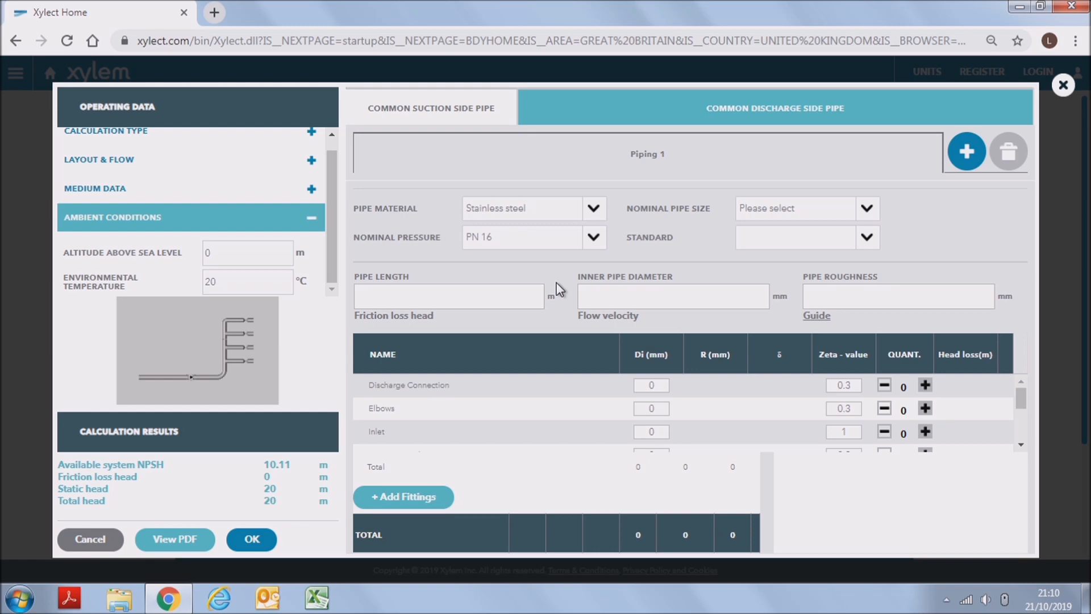
pyautogui.click(762, 205)
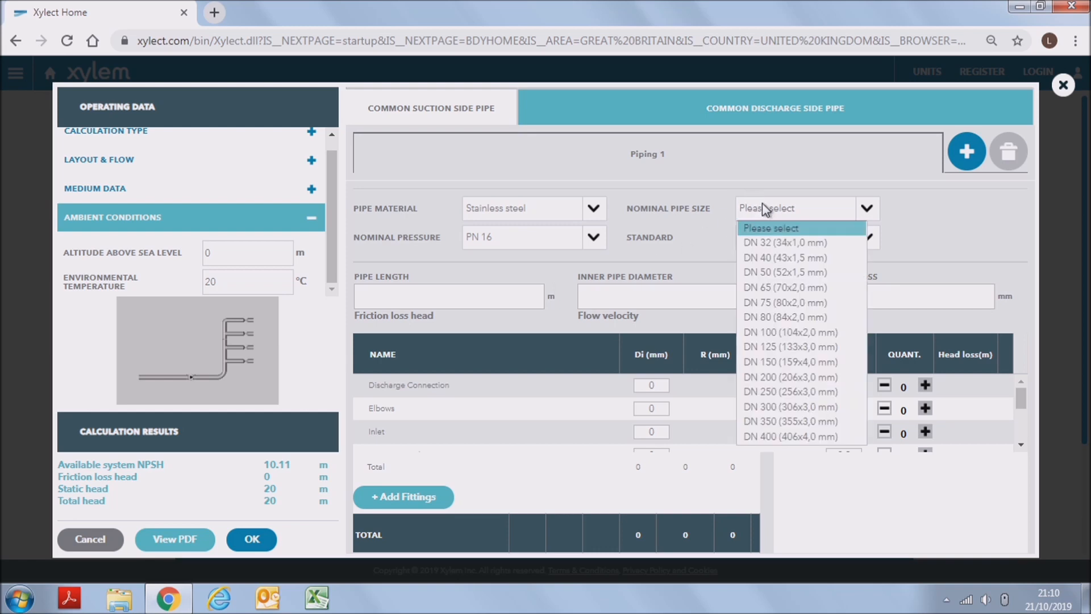
pyautogui.click(774, 273)
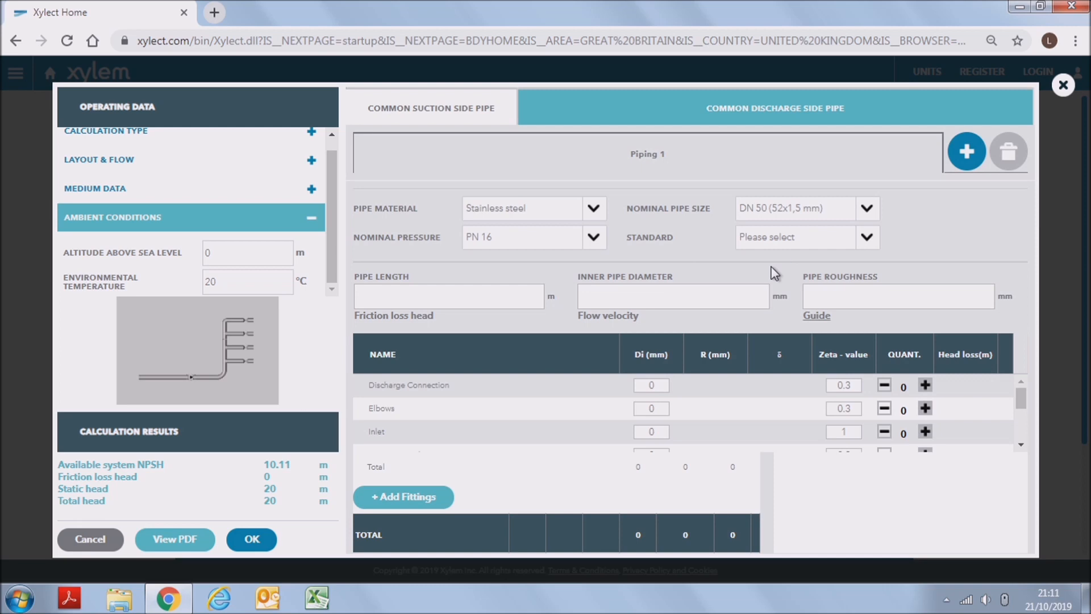
pyautogui.click(786, 244)
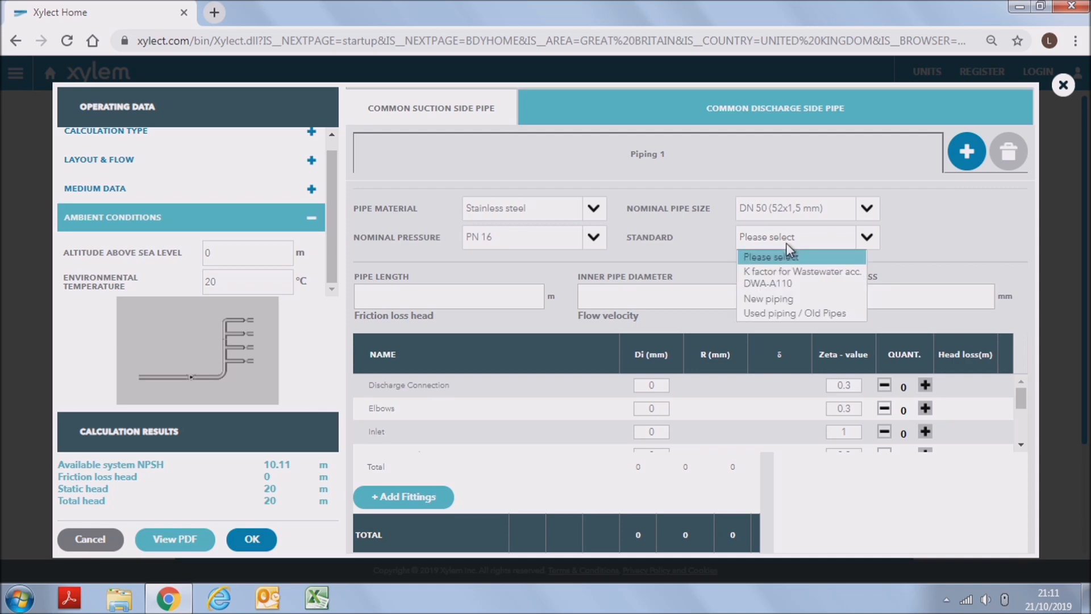
pyautogui.click(782, 299)
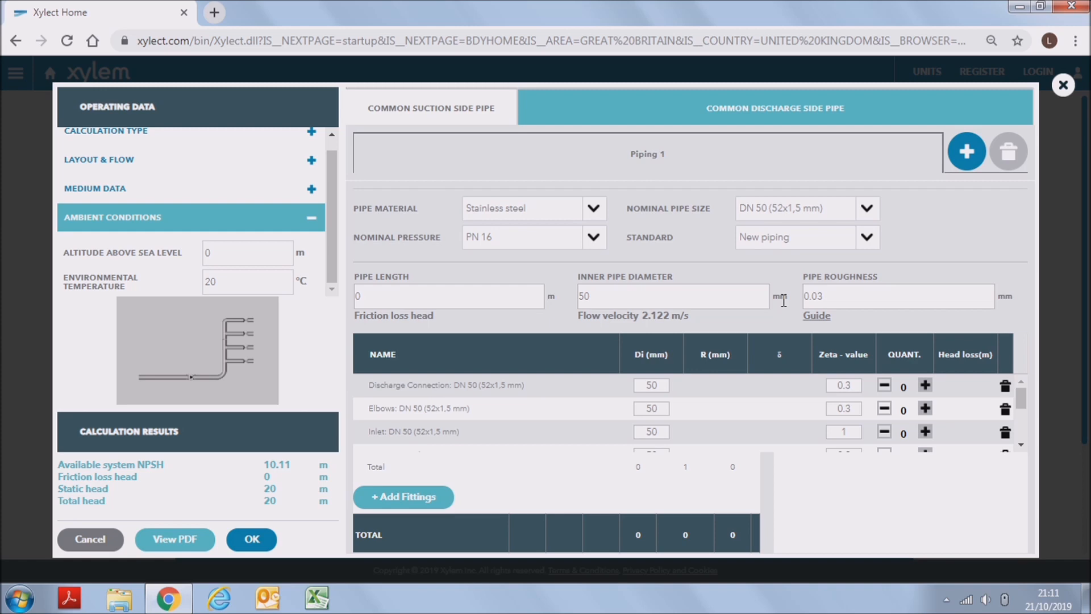
# - Set the pipe length of Piping 1 to 55 m
pyautogui.click(522, 295)
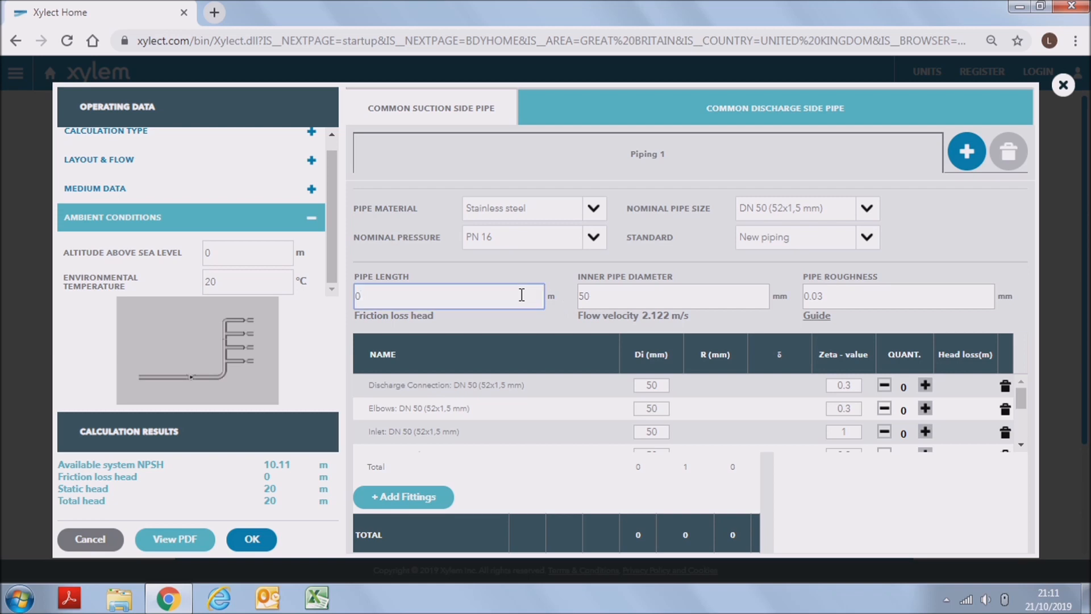
pyautogui.press('BackSpace')
pyautogui.write('55')
# - Look through the fittings list and add one elbow and one non-return valve to Piping 1
pyautogui.scroll(-1, 475, 443)
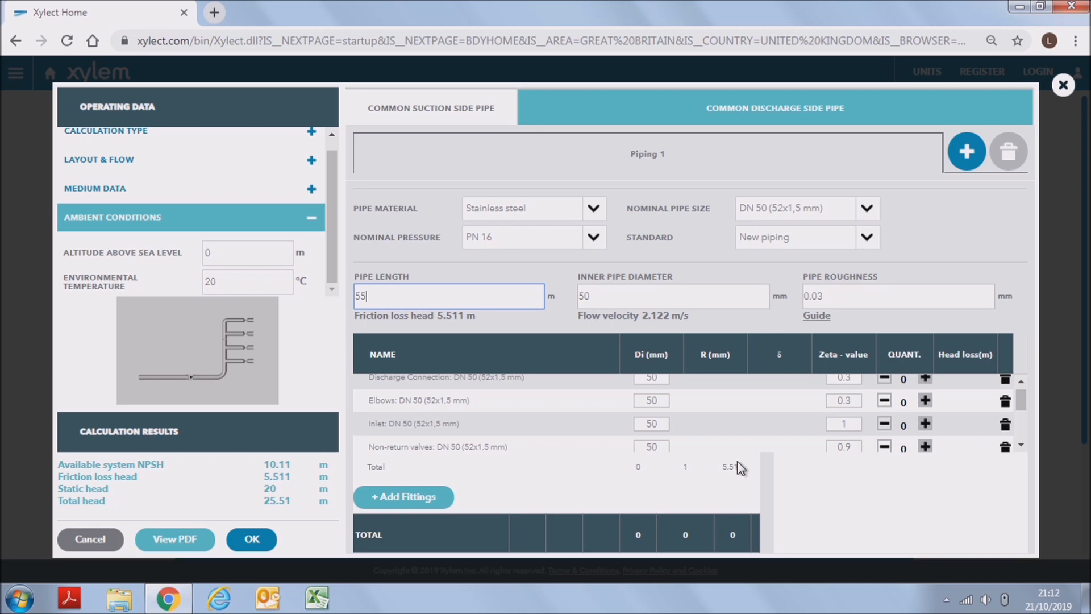
pyautogui.click(1021, 445)
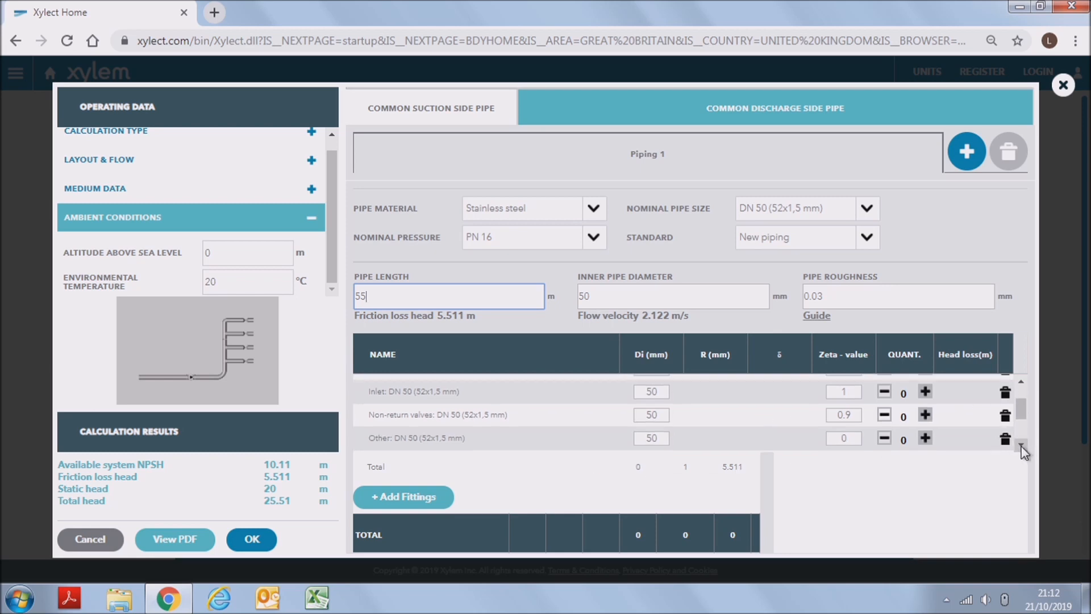
pyautogui.click(1022, 445)
pyautogui.click(1021, 446)
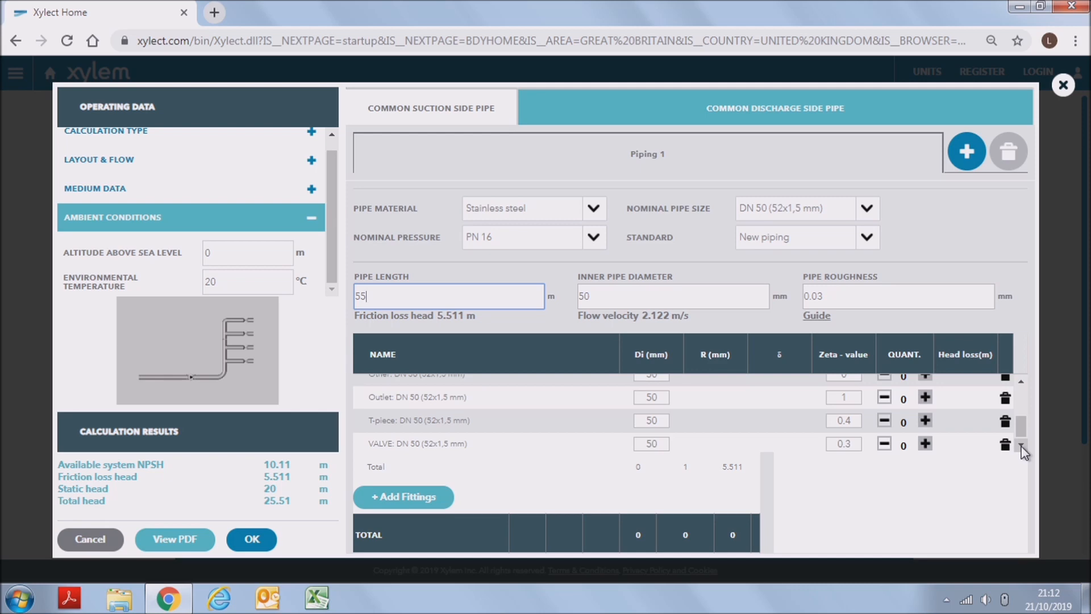
pyautogui.moveTo(1021, 428); pyautogui.dragTo(1022, 408)
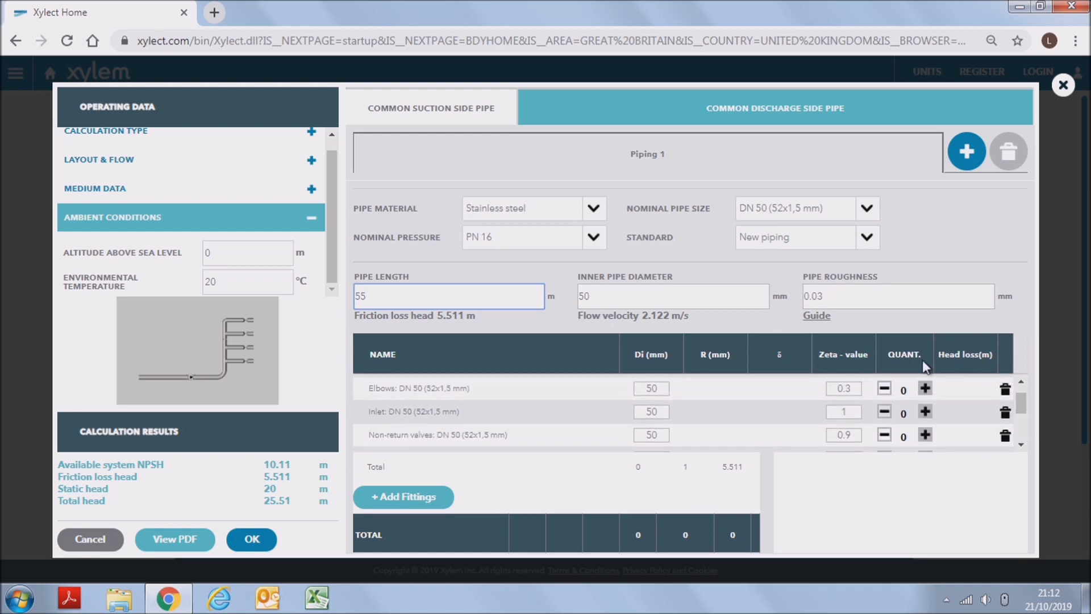
pyautogui.click(925, 389)
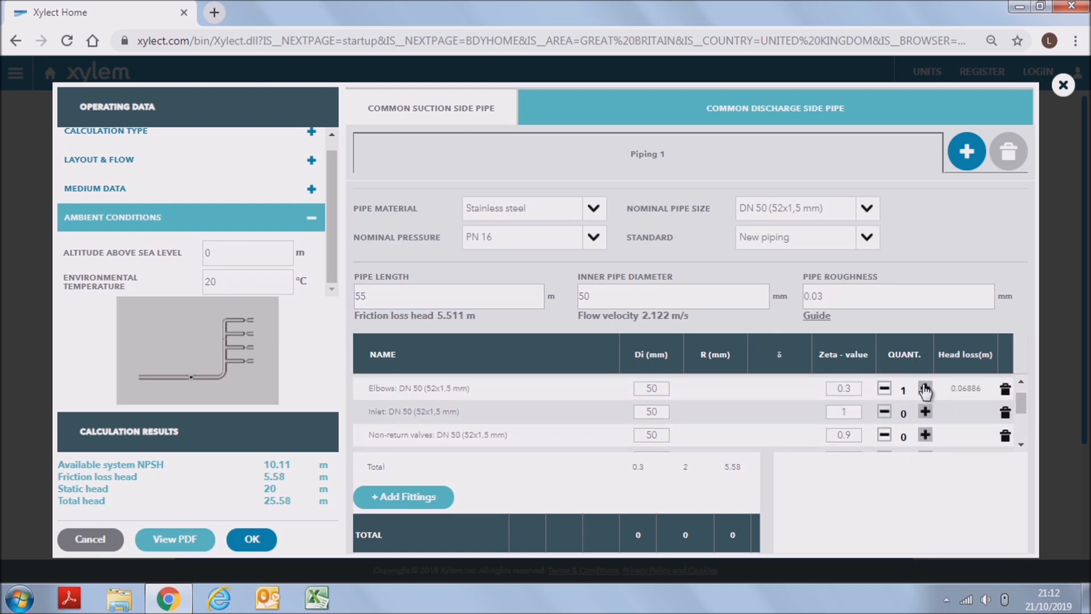
pyautogui.click(925, 436)
# - Generate the friction loss PDF report, view and close it, and accept the head loss calculation
pyautogui.click(166, 541)
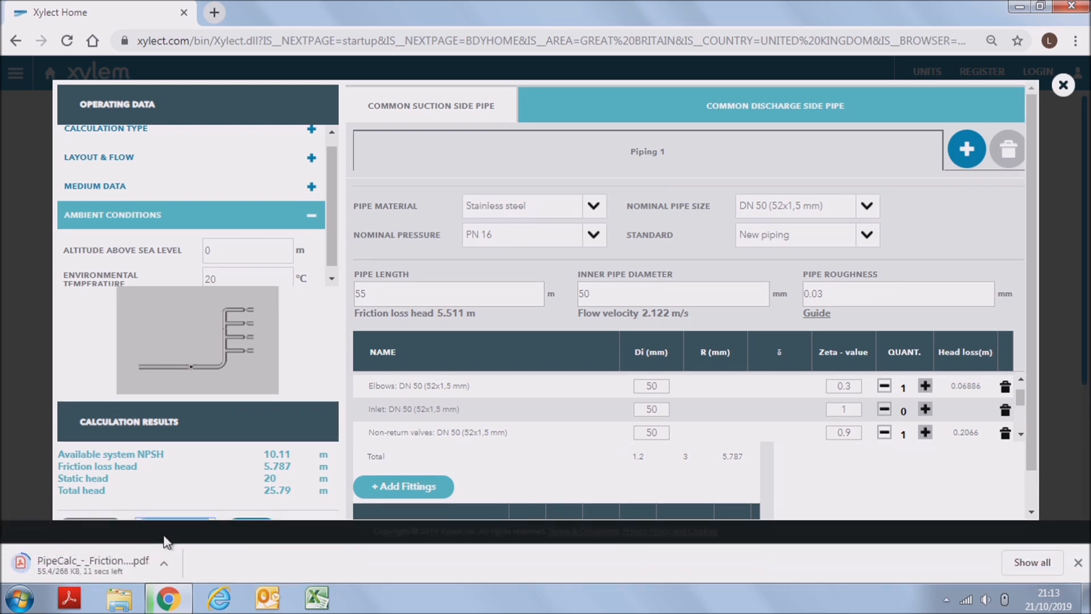
pyautogui.click(118, 563)
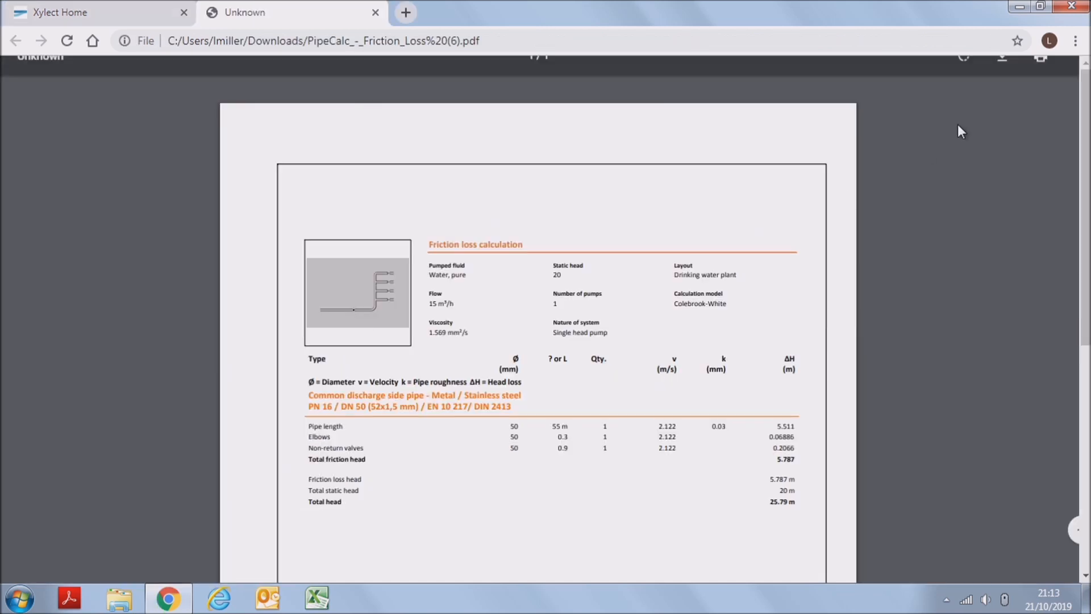
pyautogui.click(376, 13)
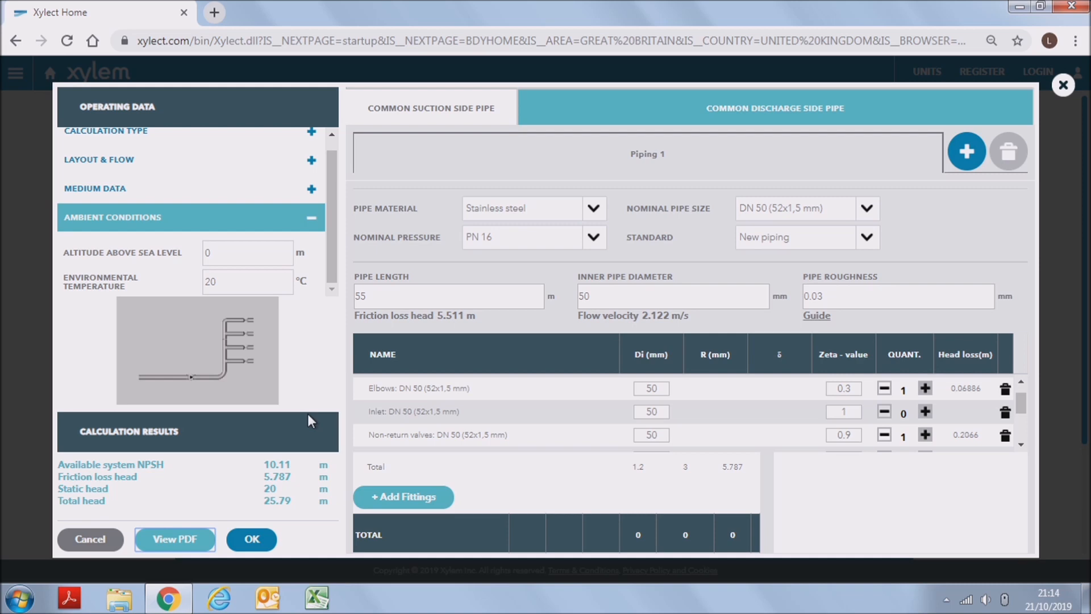
pyautogui.click(263, 547)
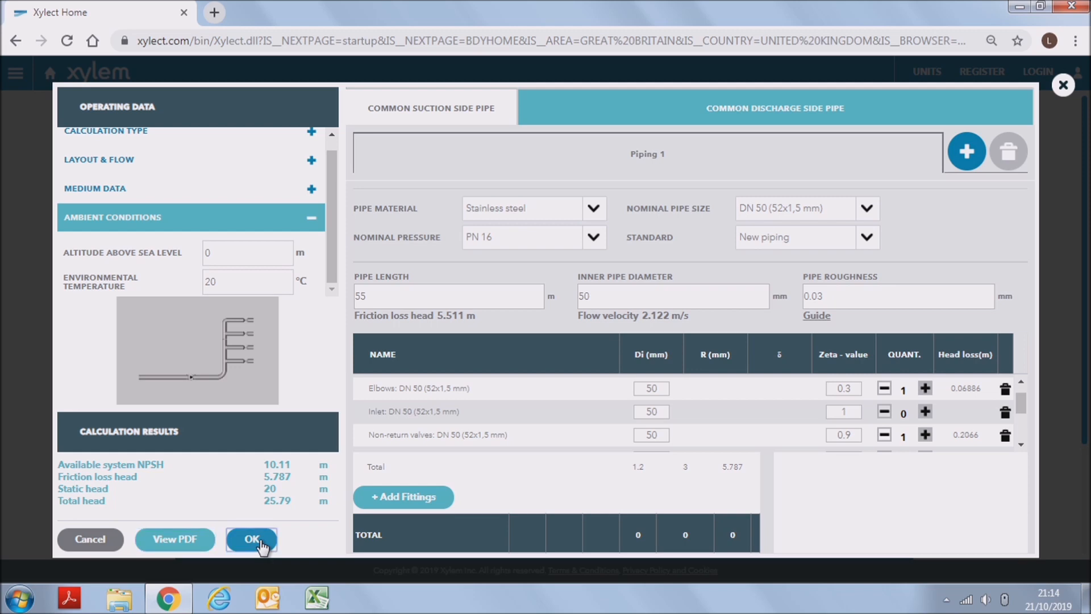